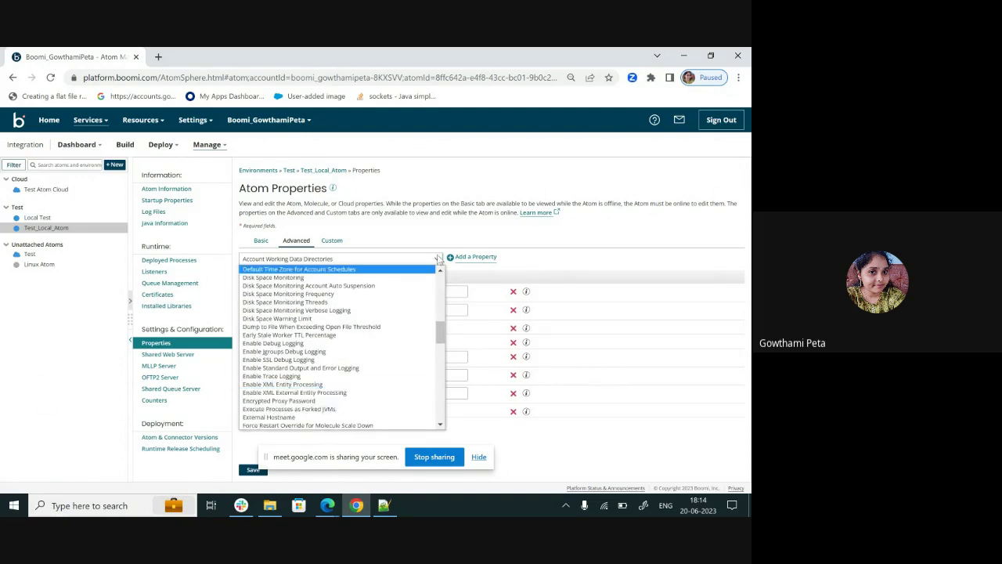
# - Go to the Atom - Test_Local_Atom conf folder and open container.properties in Notepad++
pyautogui.click(460, 232)
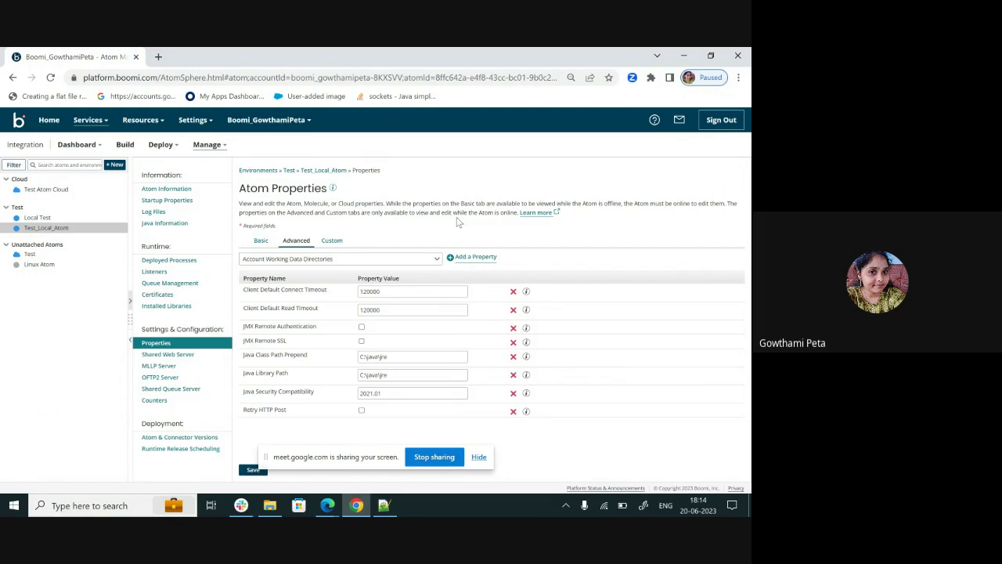
pyautogui.moveTo(269, 505)
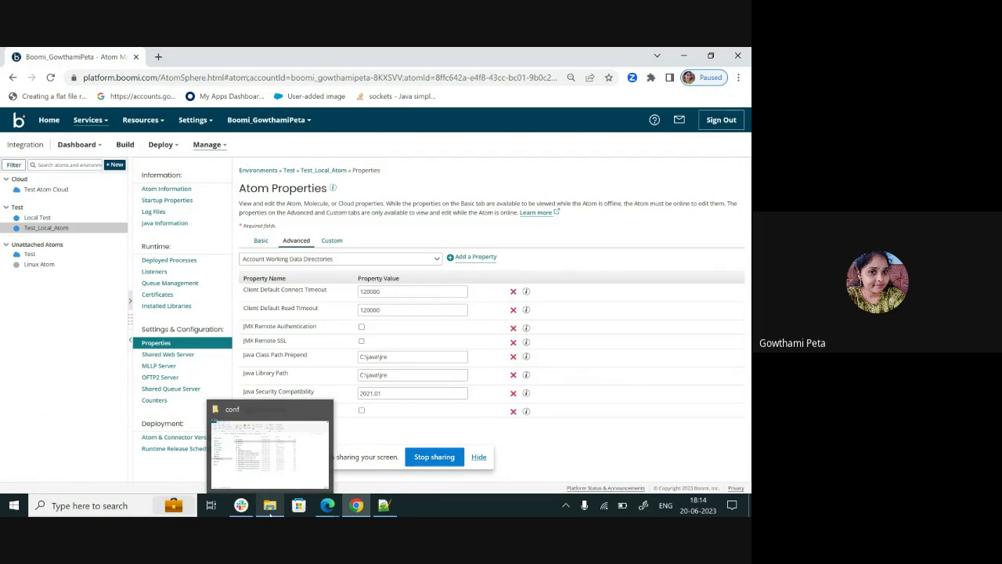
pyautogui.click(270, 505)
pyautogui.click(291, 142)
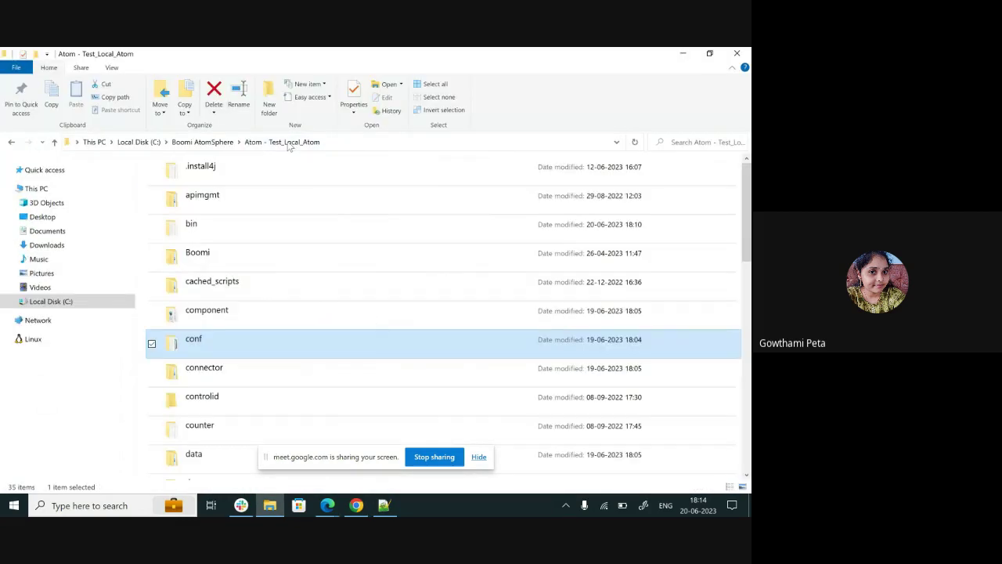
pyautogui.click(205, 142)
pyautogui.doubleClick(232, 195)
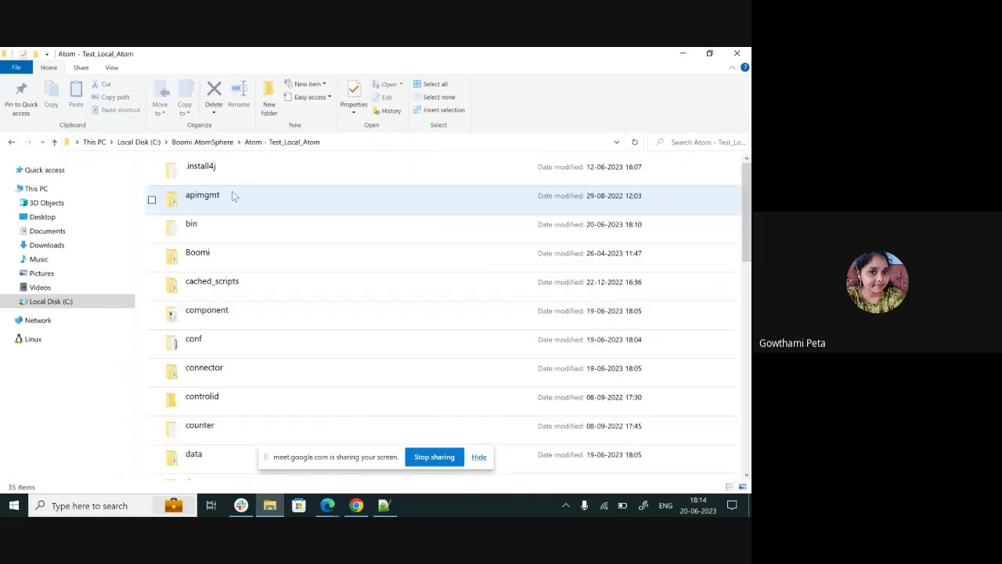
pyautogui.doubleClick(220, 341)
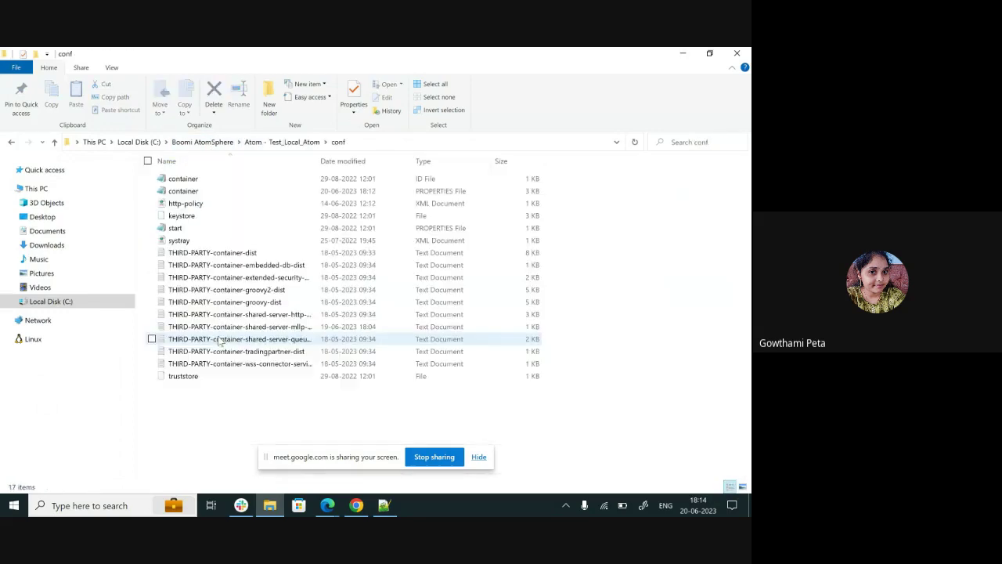
pyautogui.rightClick(240, 194)
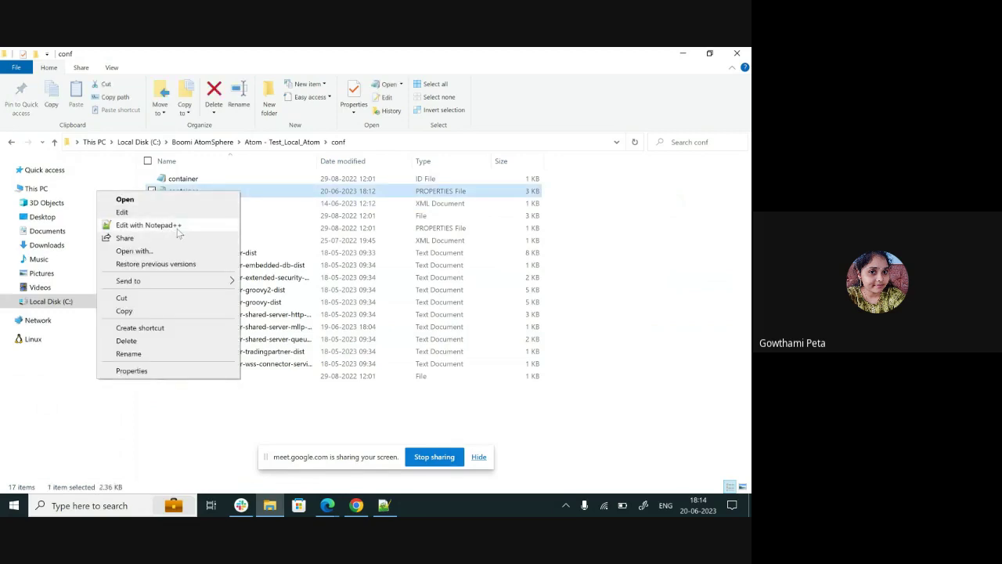
pyautogui.click(149, 225)
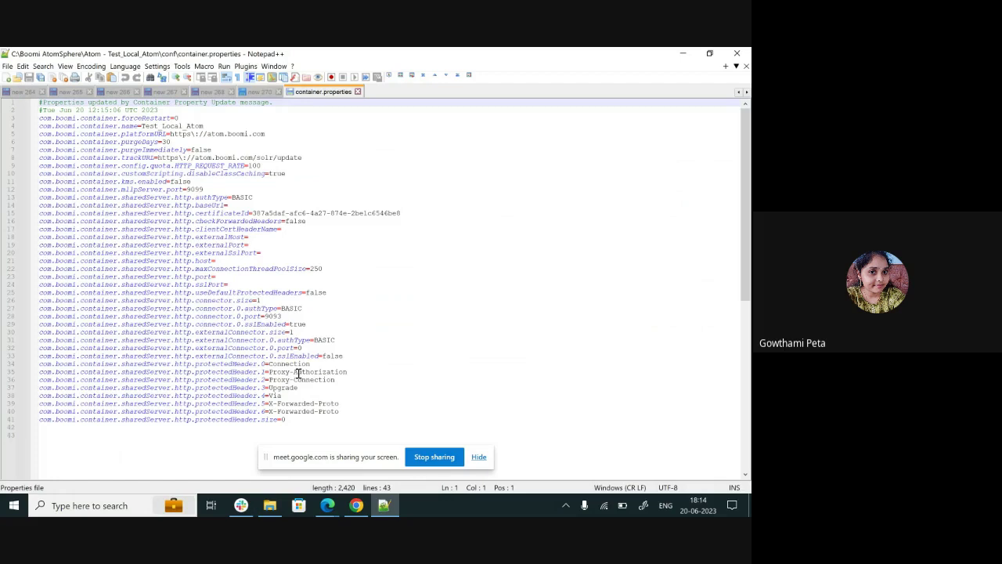
# - Append com.boomi.container.proxyPassword.encrypted set to the proxy password, then save and close the file
pyautogui.click(291, 421)
pyautogui.press('Return')
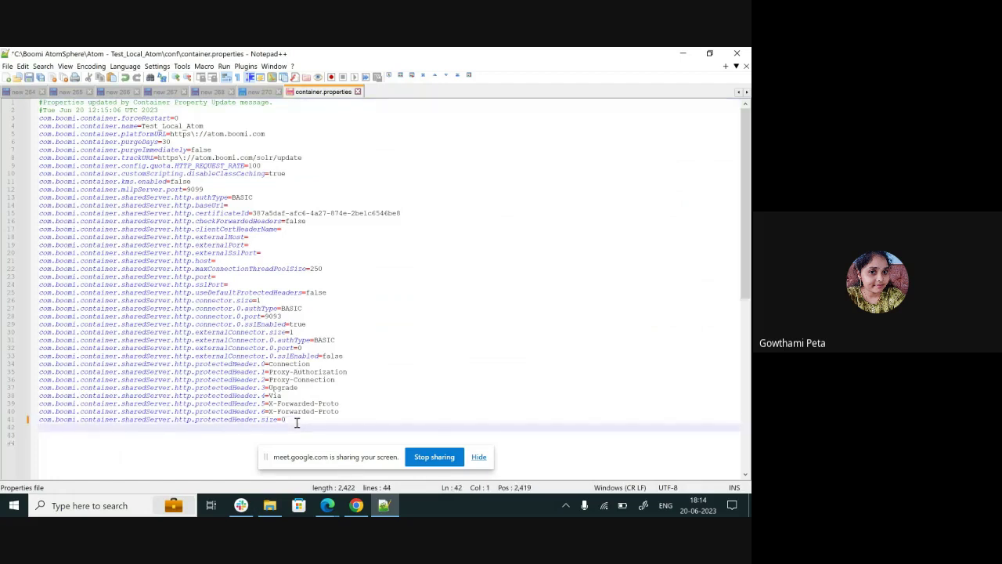
pyautogui.hotkey('ctrl', 'v')
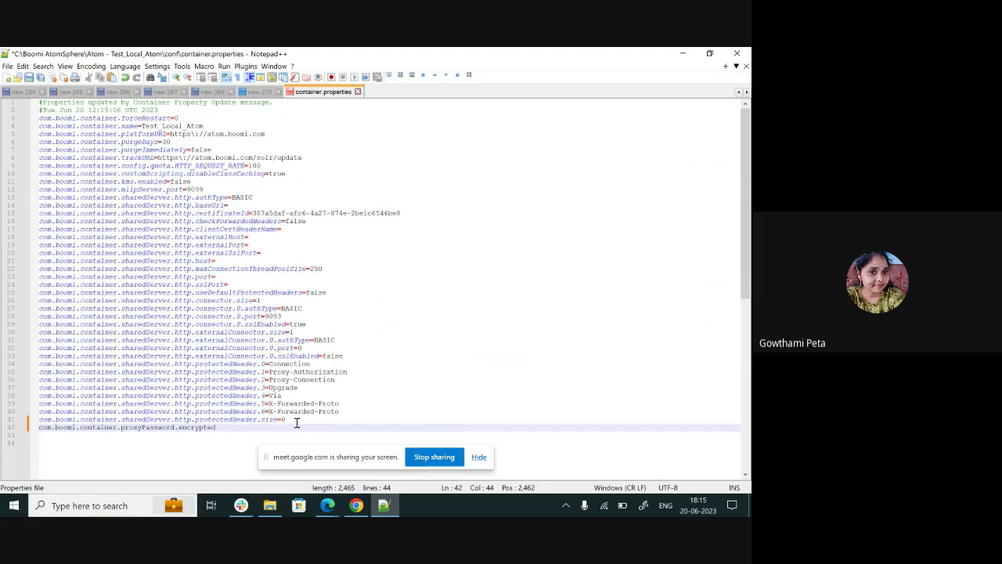
pyautogui.write('=test123')
pyautogui.hotkey('ctrl', 'd')
pyautogui.hotkey('ctrl', 'z')
pyautogui.hotkey('ctrl', 's')
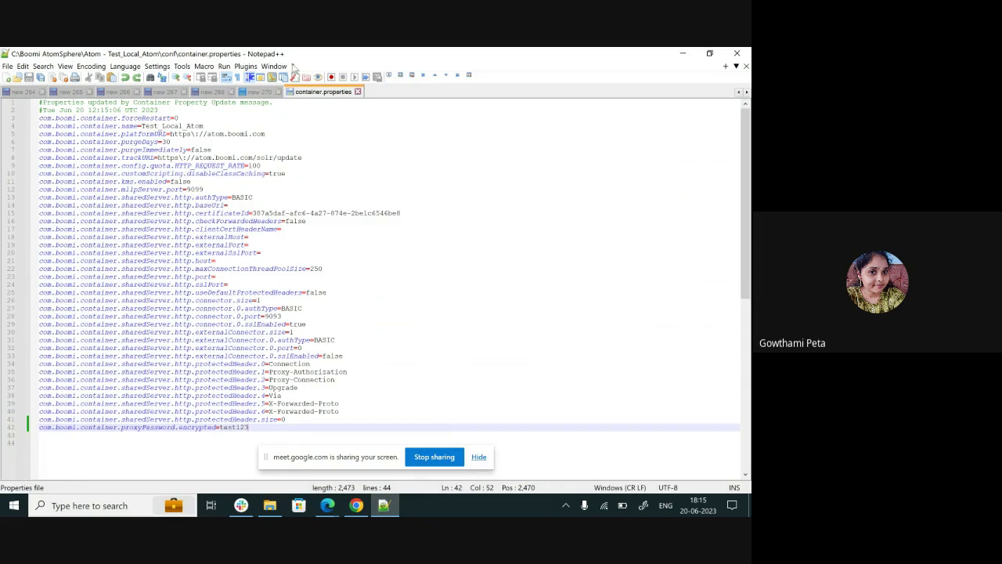
pyautogui.click(358, 91)
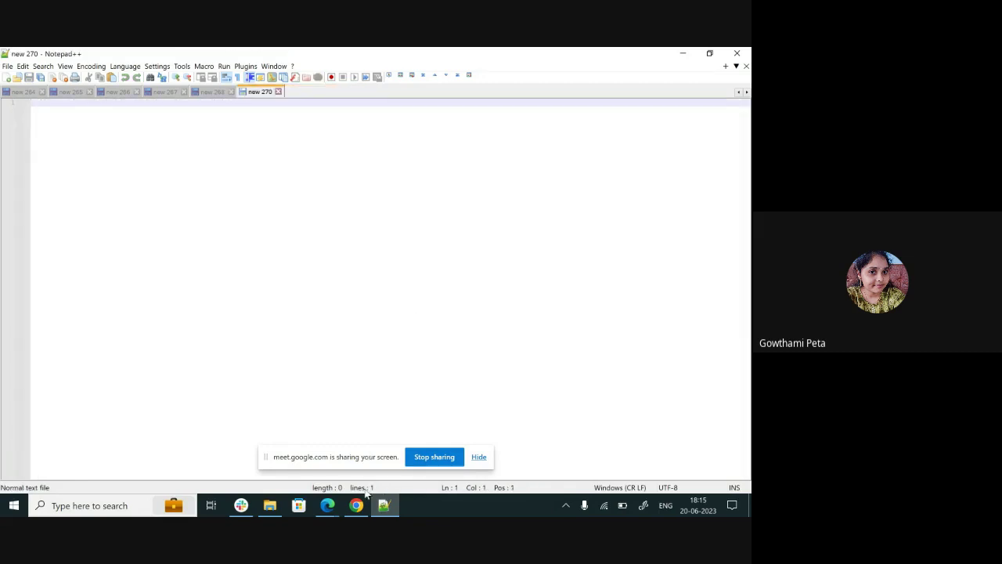
# - Reload the Atom properties and check Advanced shows Encrypted Proxy Password as SET_AND_ENCRYPTED
pyautogui.click(361, 505)
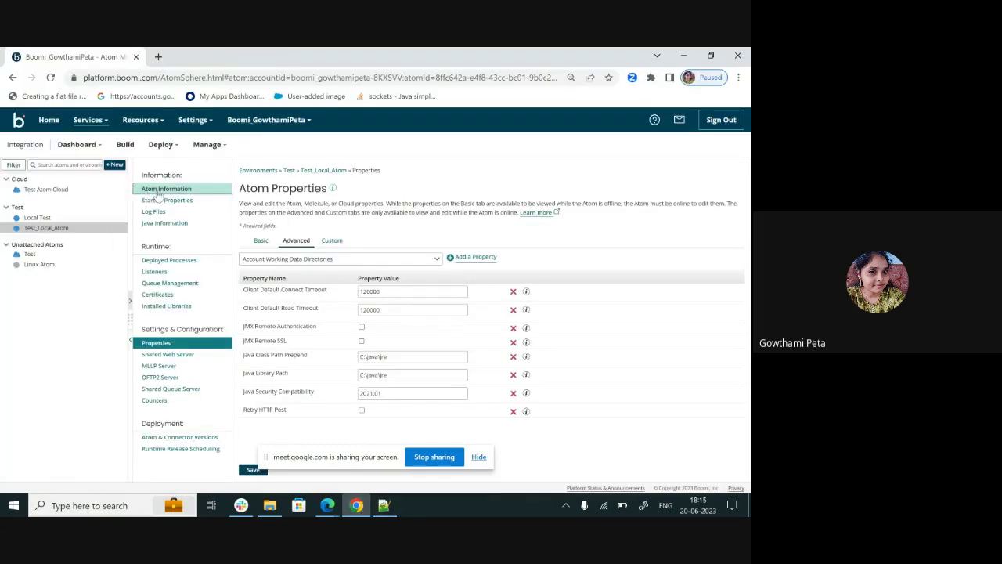
pyautogui.click(50, 77)
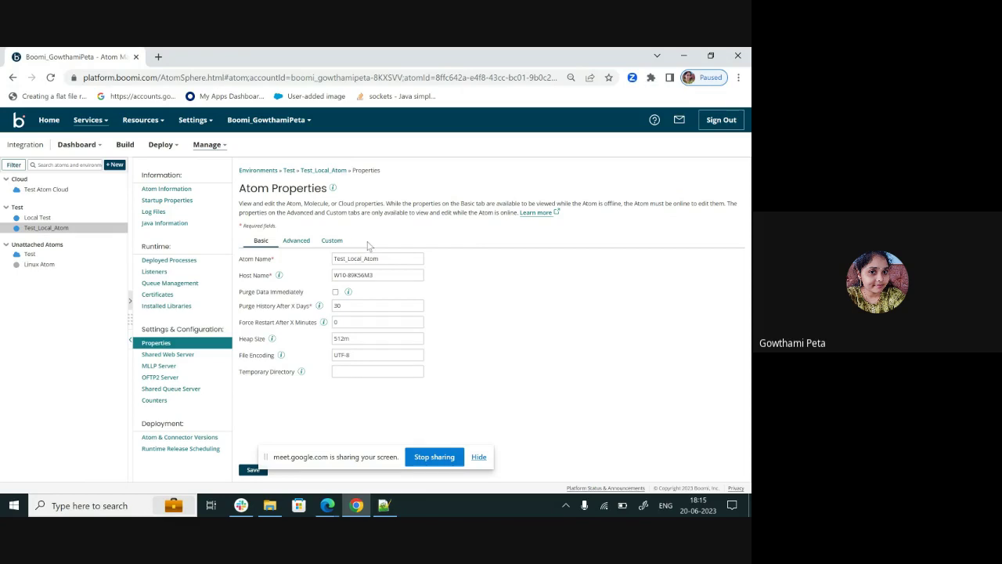
pyautogui.click(301, 242)
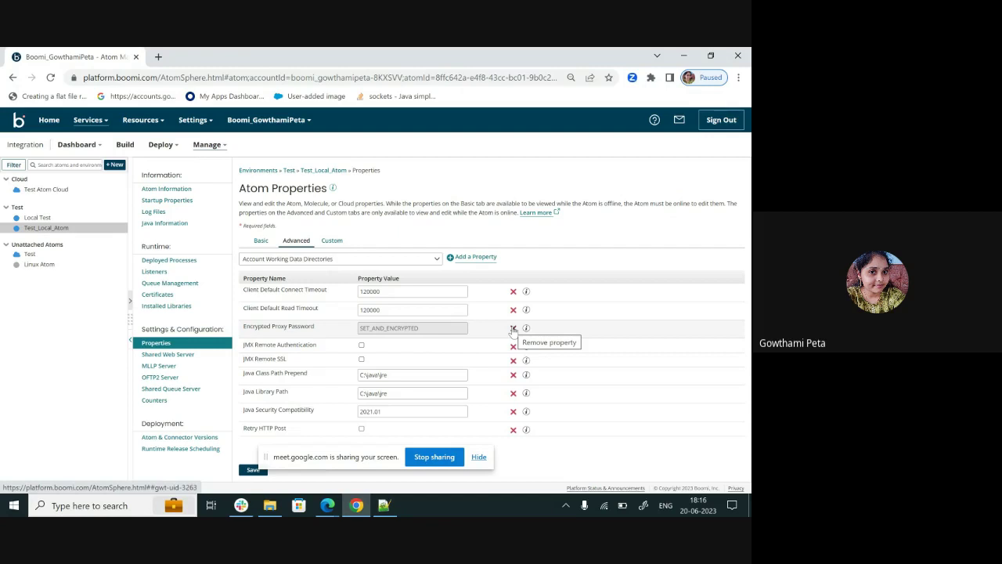
# - Delete the Encrypted Proxy Password row, save the Atom properties, and restart the Atom immediately
pyautogui.click(513, 328)
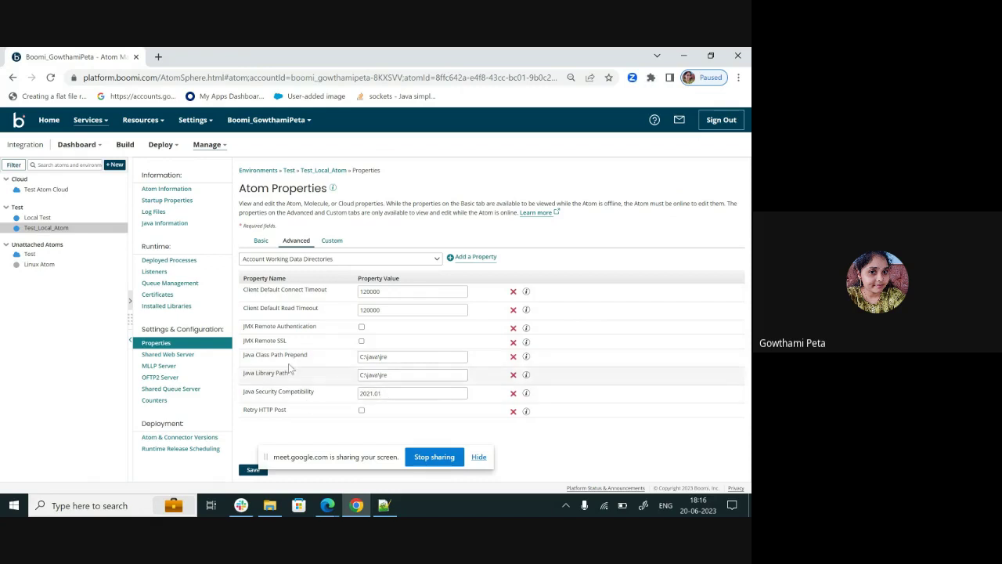
pyautogui.click(244, 471)
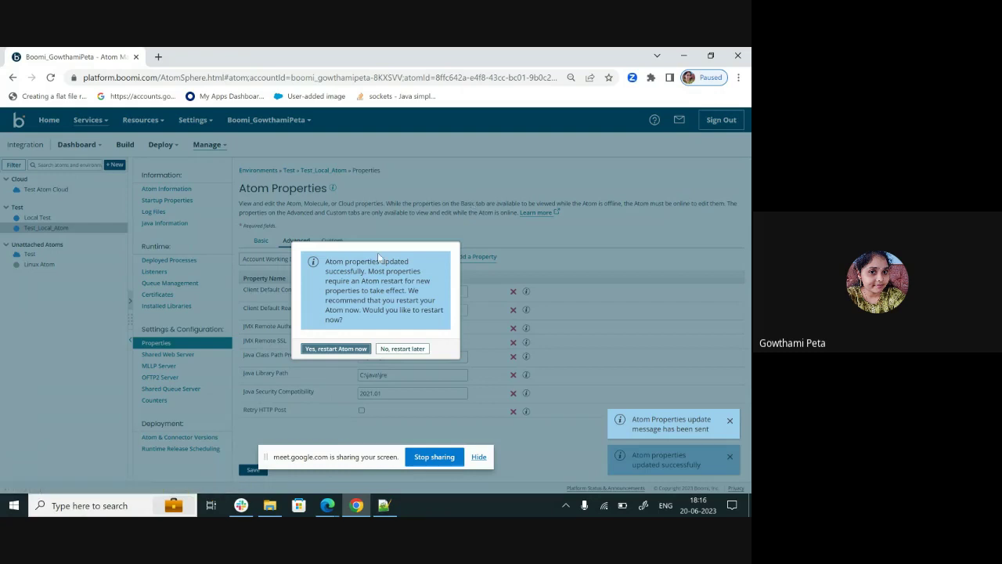
pyautogui.click(339, 349)
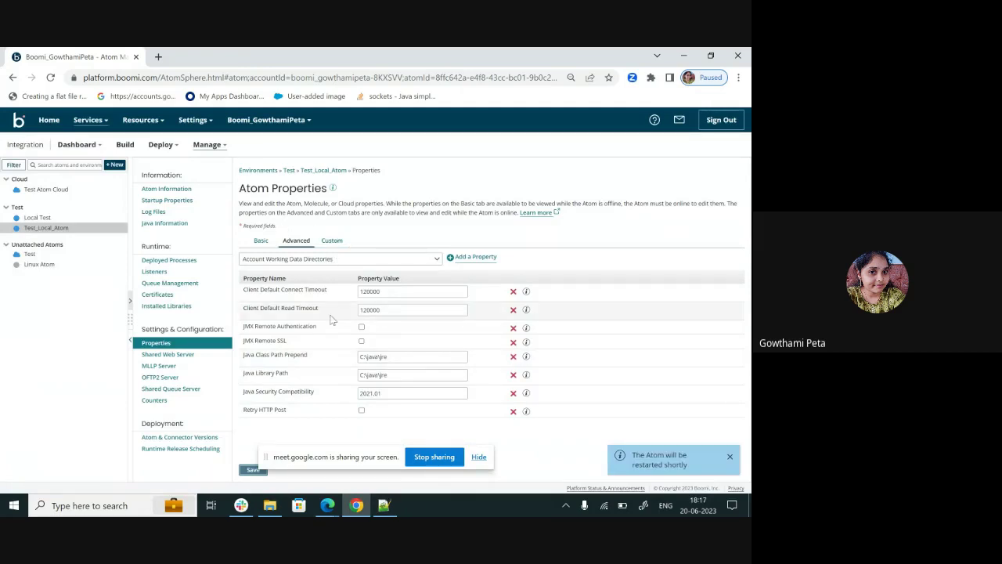
# - Reopen container.properties from the Test_Local_Atom conf folder in Notepad++, placing the cursor at the end
pyautogui.click(265, 507)
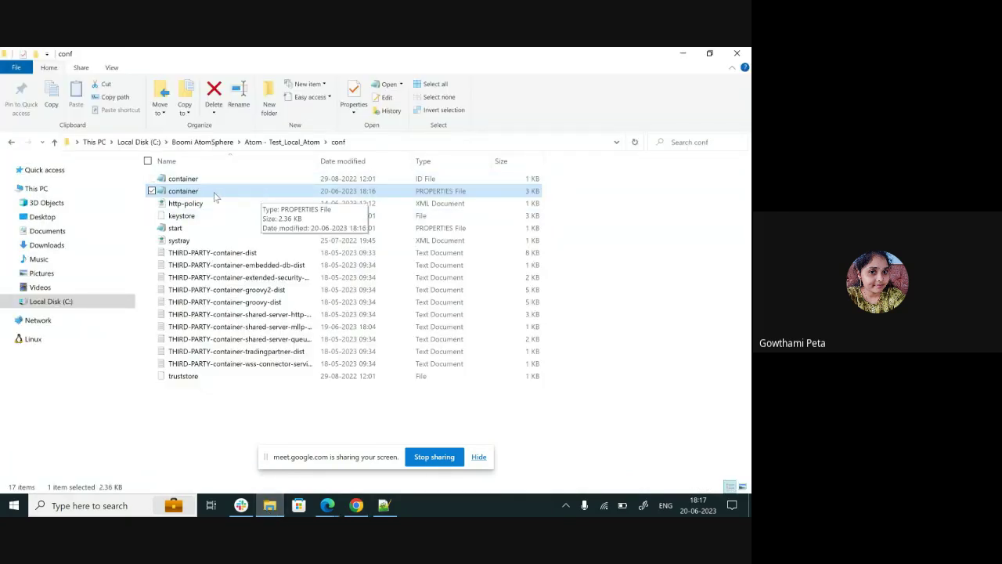
pyautogui.click(288, 144)
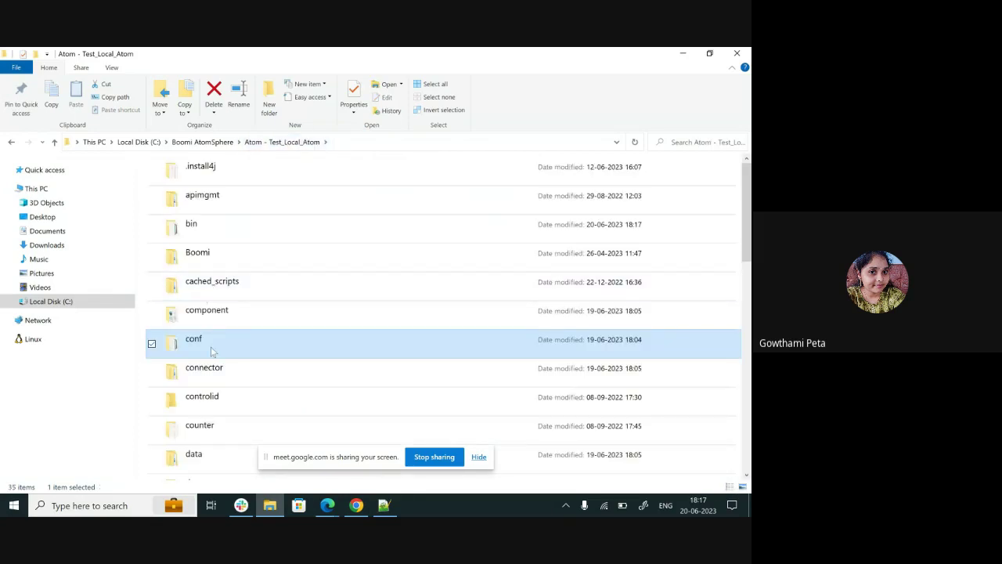
pyautogui.doubleClick(211, 351)
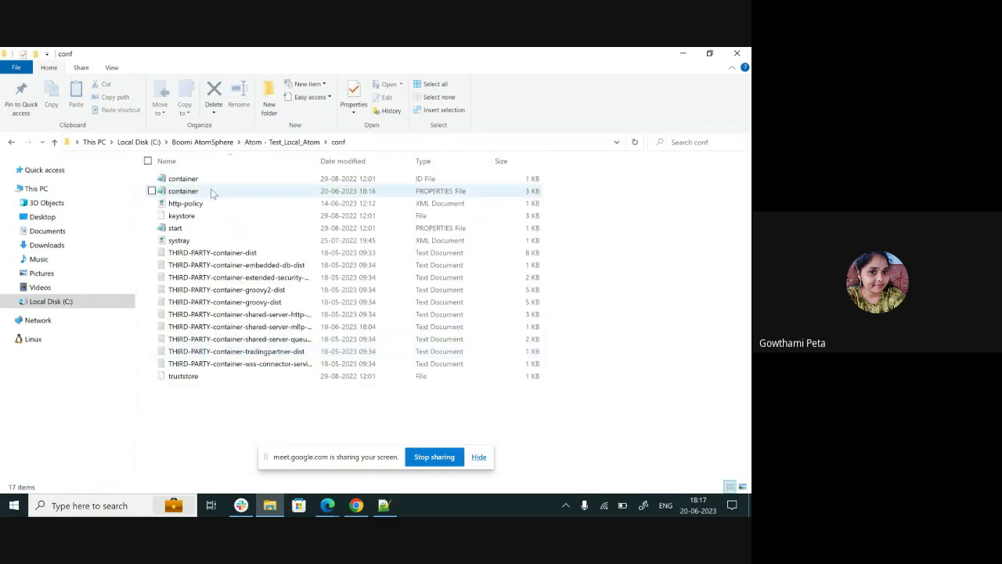
pyautogui.click(212, 193)
pyautogui.rightClick(212, 193)
pyautogui.click(155, 225)
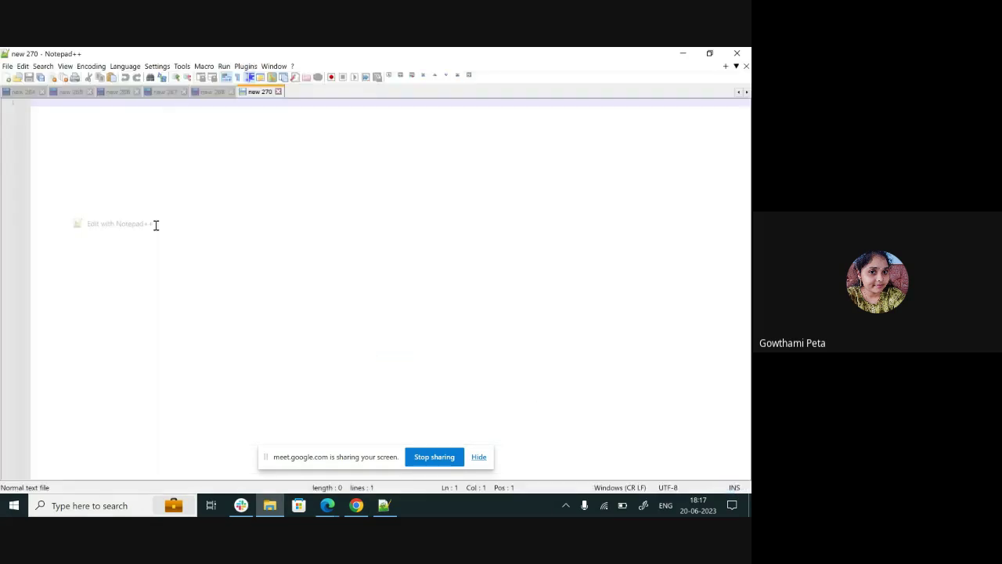
pyautogui.click(302, 420)
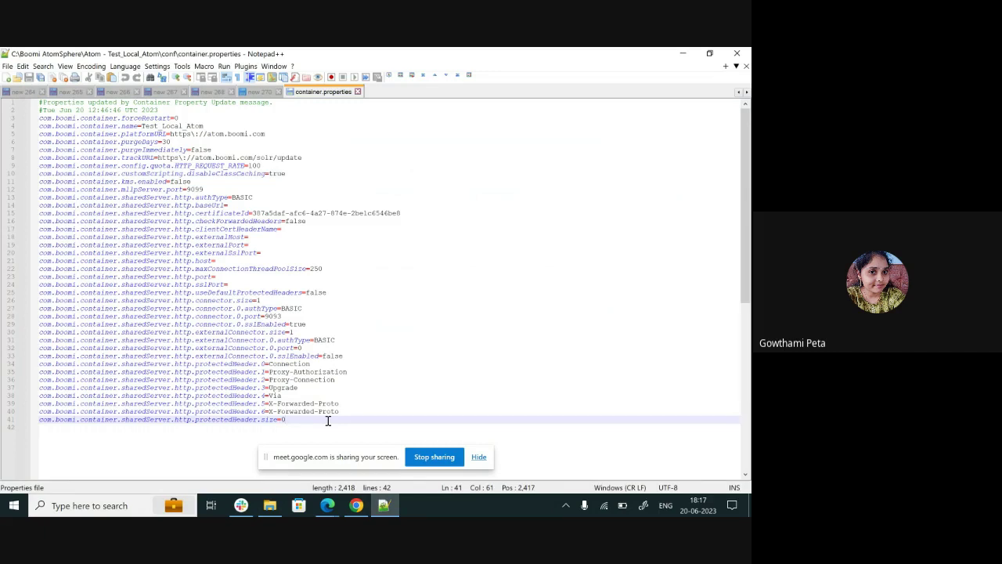
# - Add line 42 com.boomi.container.proxyPassword.encrypted= with the proxy password and save the file
pyautogui.press('Return')
pyautogui.hotkey('ctrl', 'v')
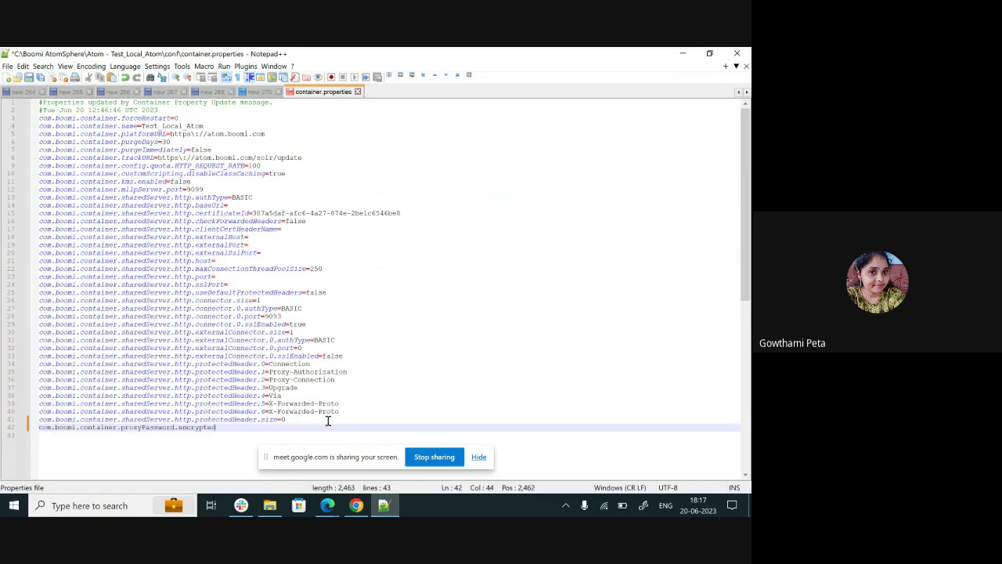
pyautogui.write('=test')
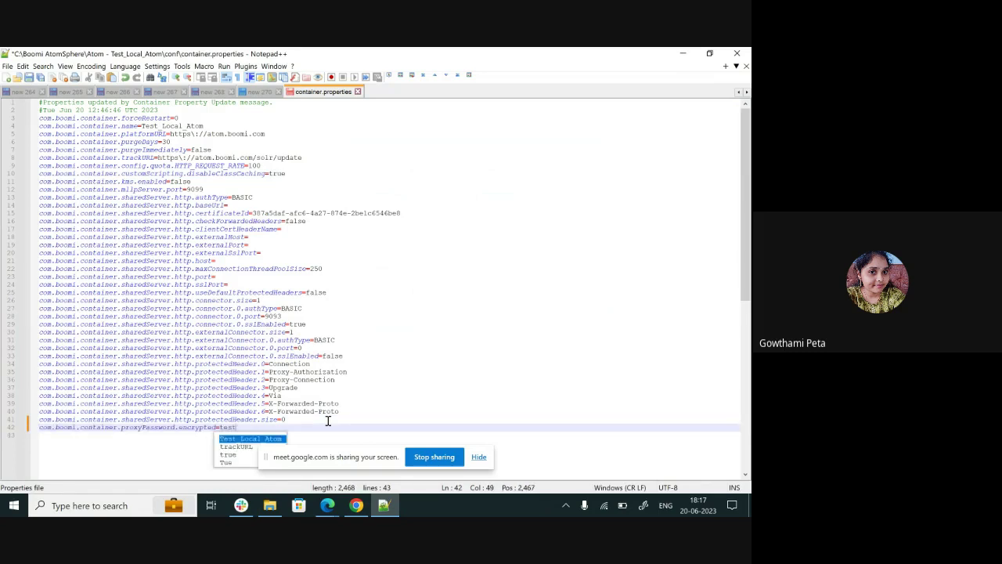
pyautogui.write('234')
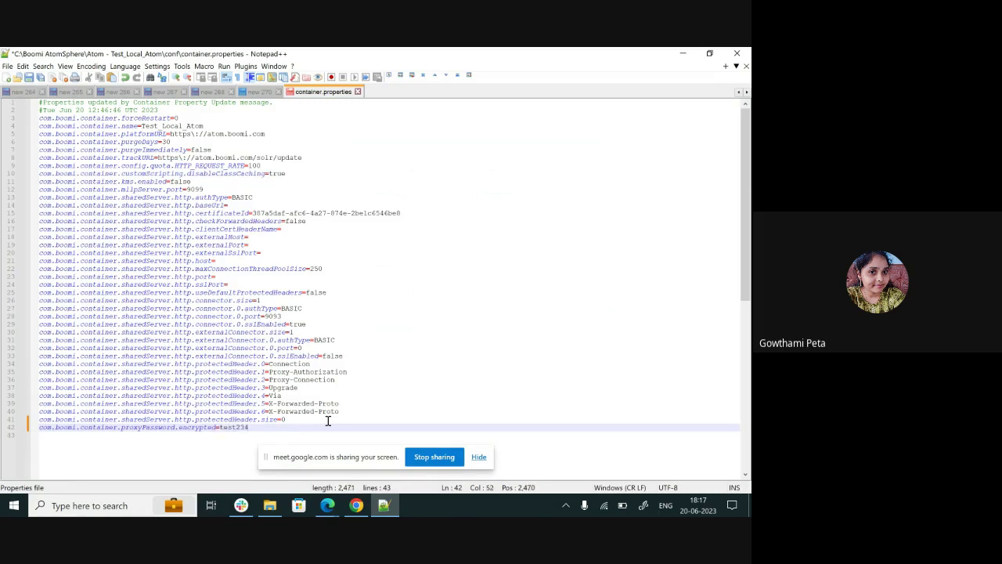
pyautogui.hotkey('ctrl', 's')
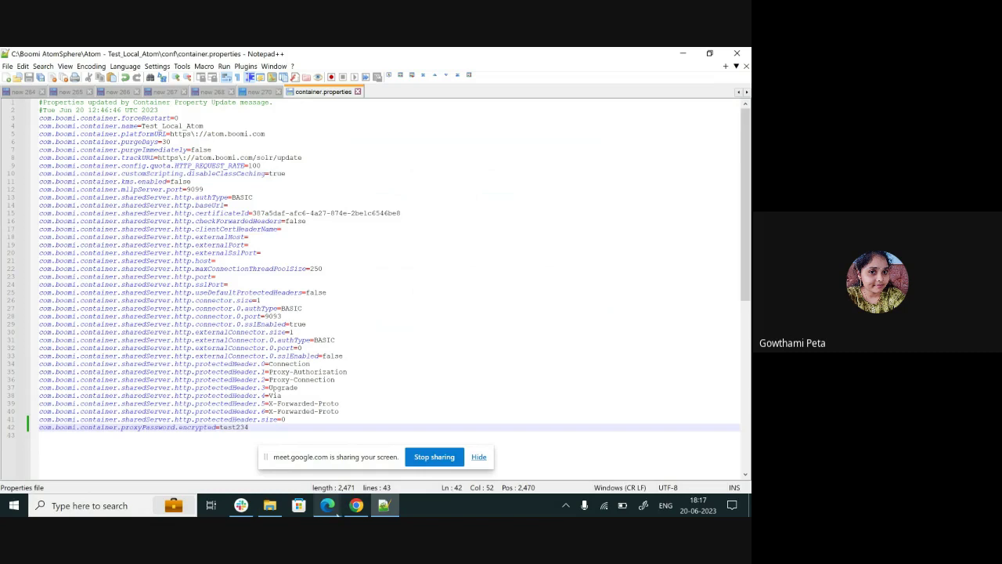
# - Close container.properties in Notepad++ and reload the Test_Local_Atom Atom Properties page
pyautogui.click(357, 505)
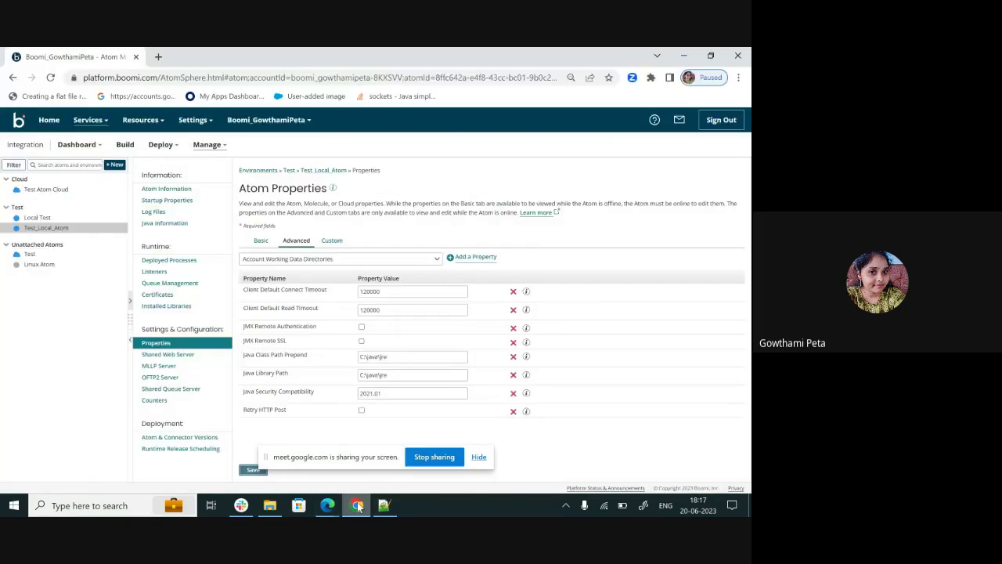
pyautogui.click(357, 505)
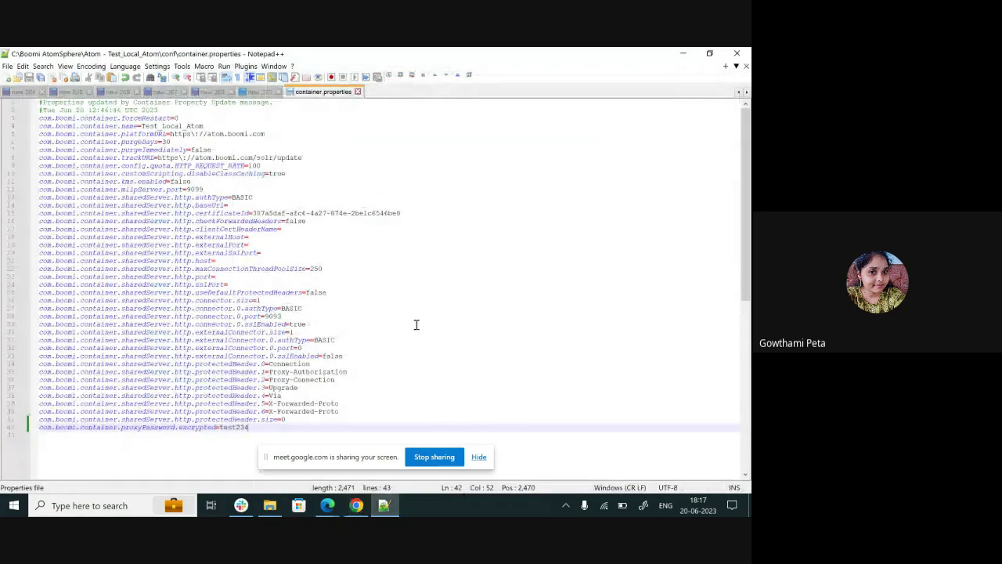
pyautogui.click(358, 92)
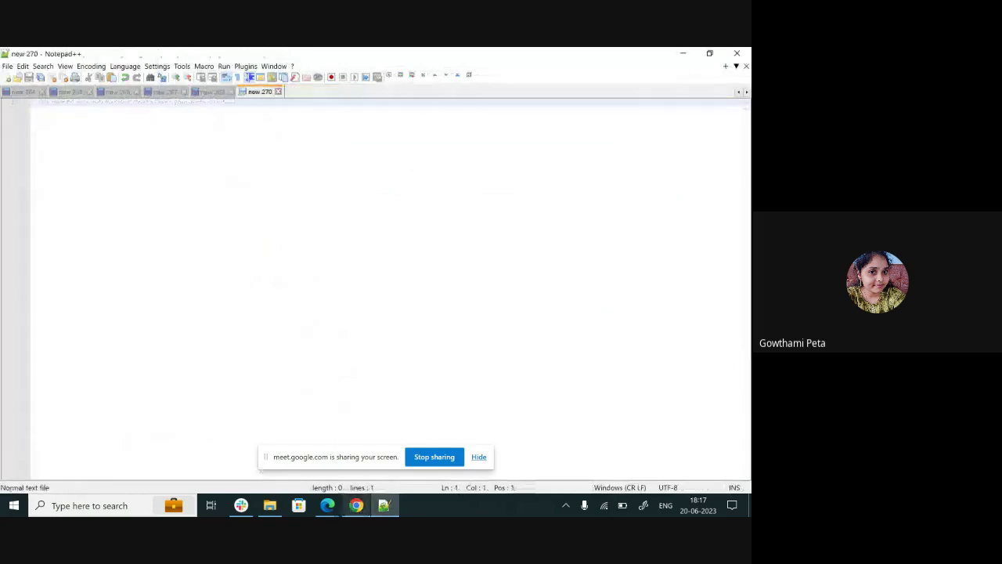
pyautogui.click(356, 505)
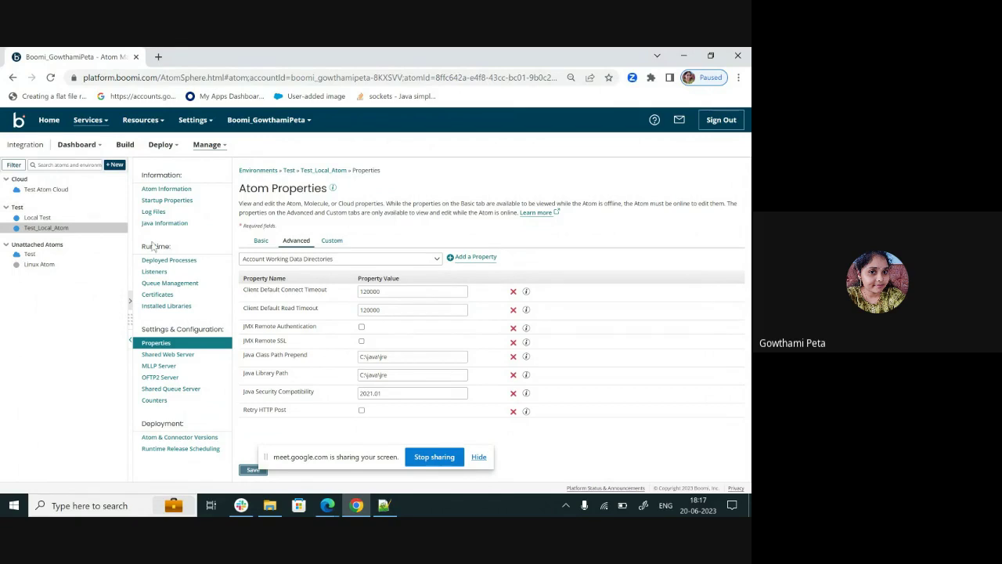
pyautogui.click(50, 77)
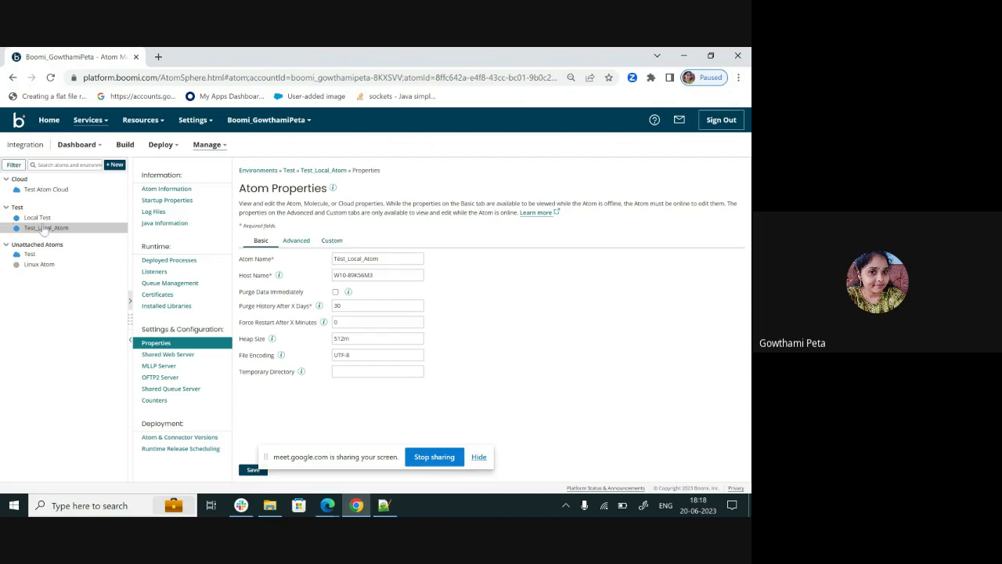
# - On the Custom tab, add a blank row below the existing System Properties entries
pyautogui.click(332, 241)
pyautogui.scroll(-2, 593, 376)
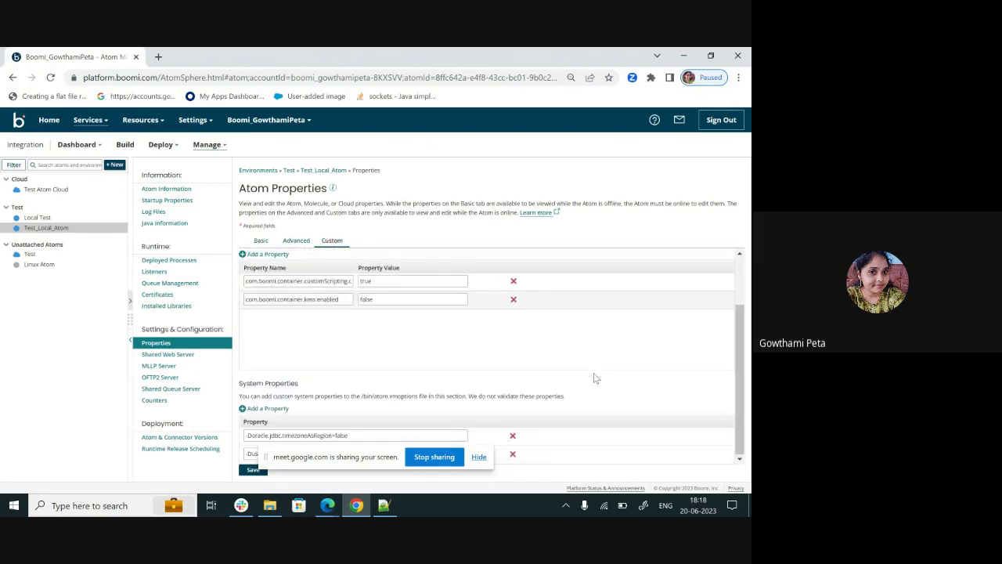
pyautogui.moveTo(382, 460); pyautogui.dragTo(118, 473)
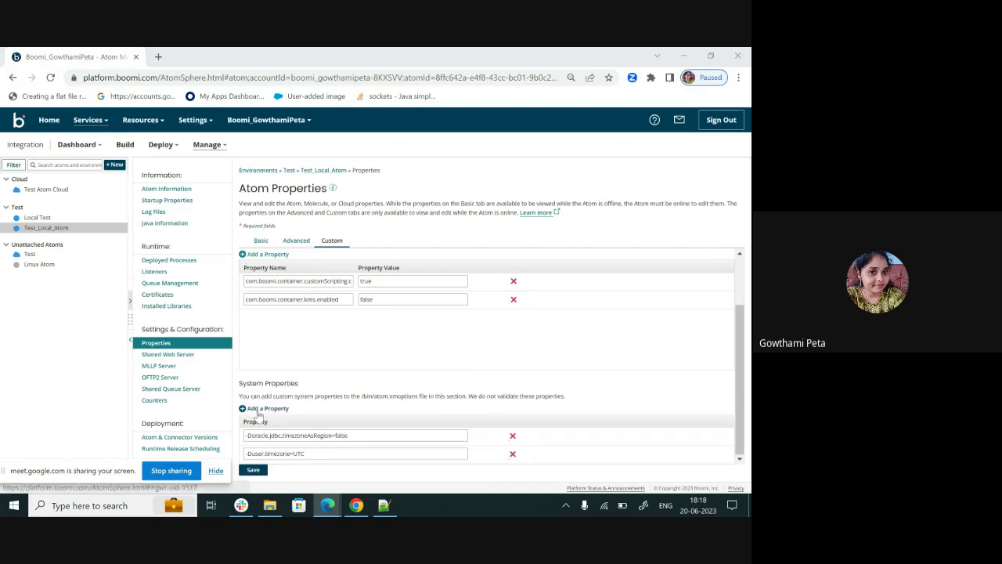
pyautogui.click(259, 415)
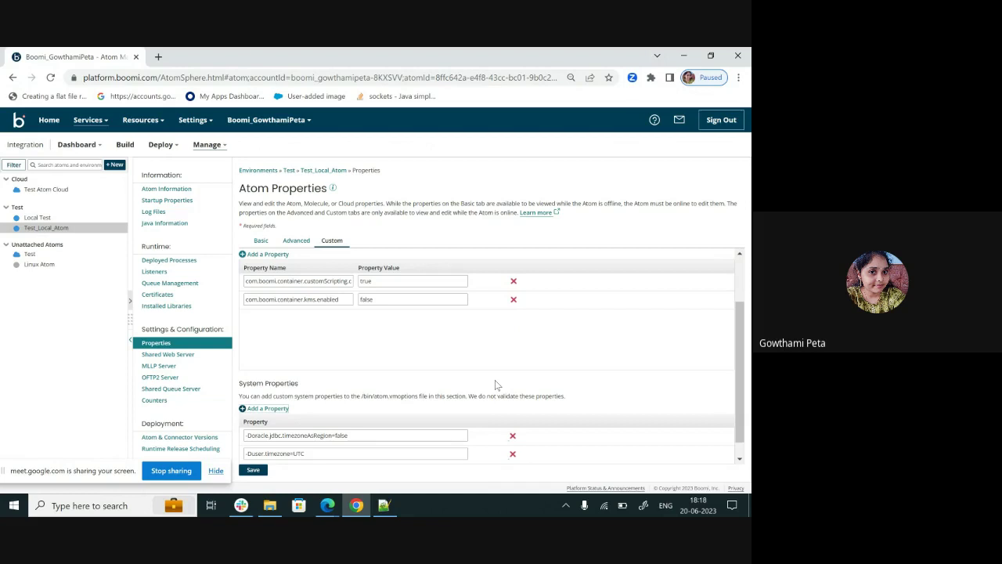
pyautogui.scroll(-1, 495, 385)
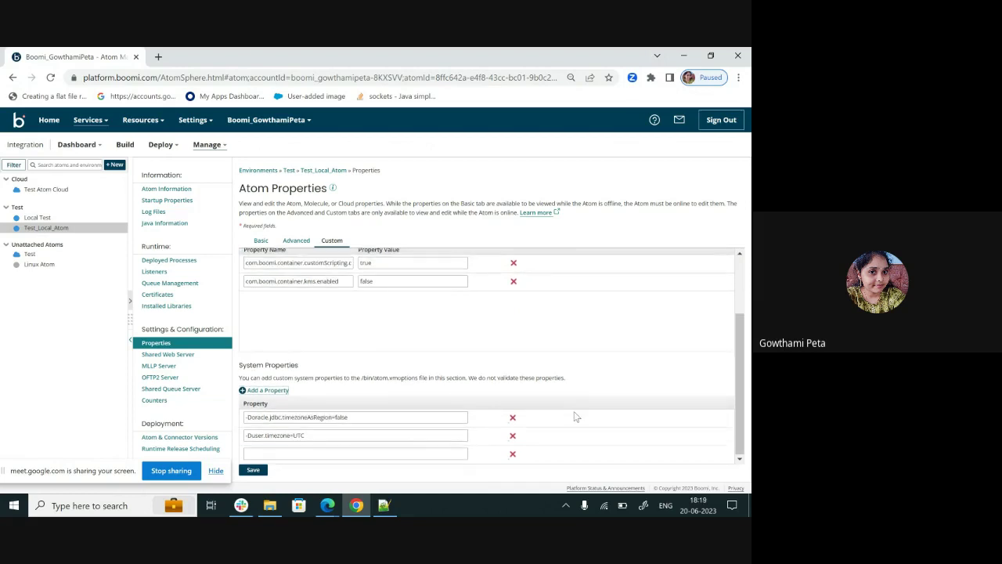
# - Type -Djdk.http.auth.tunneling.disabledSchemes= into the new system property field, fixing typos
pyautogui.click(411, 452)
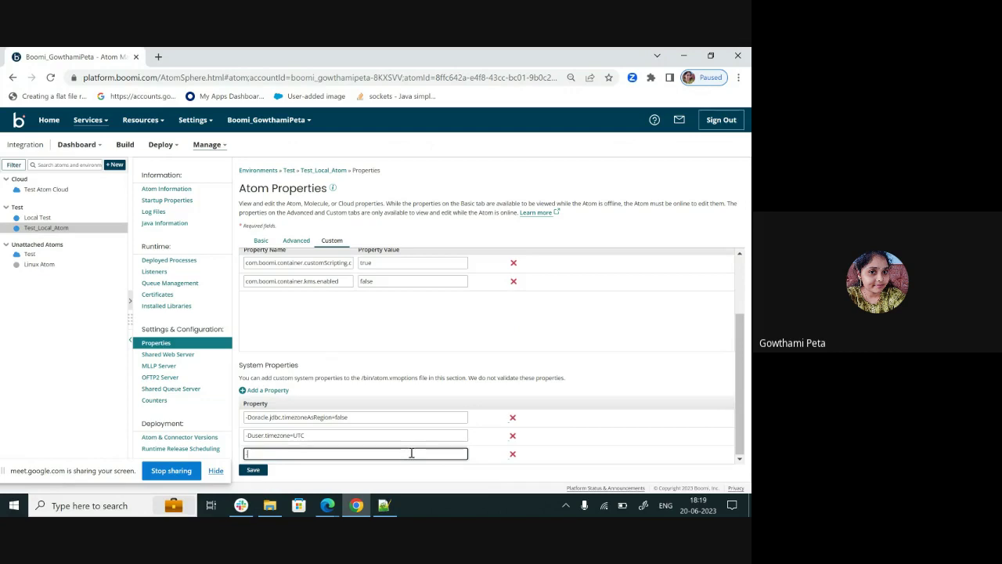
pyautogui.write('-Djdk.http.auth.tunneling.d')
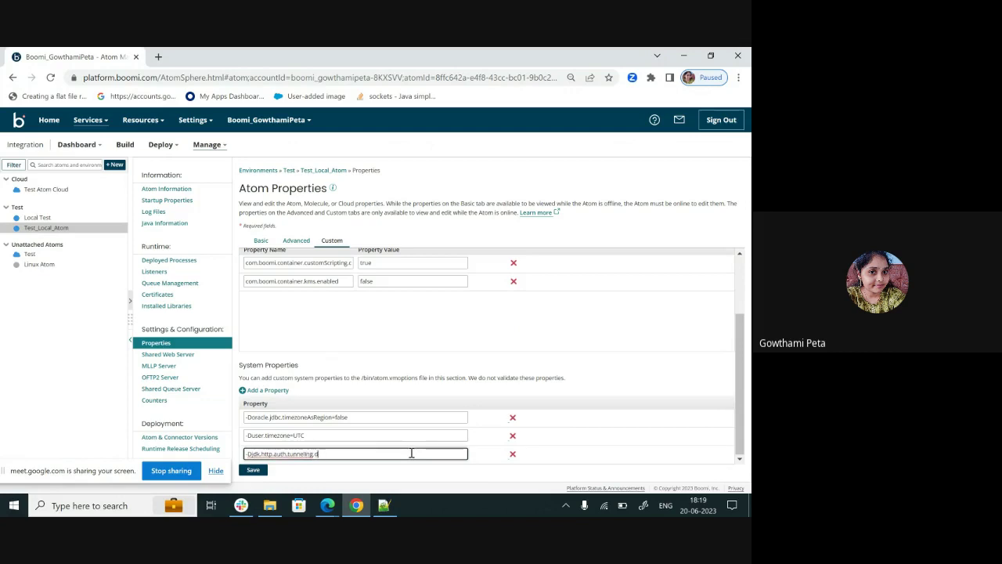
pyautogui.write('isabledSchemes=')
# - Replace tunneling with proxying so the property reads -Djdk.http.auth.proxying.disabledSchemes
pyautogui.scroll(1, 411, 453)
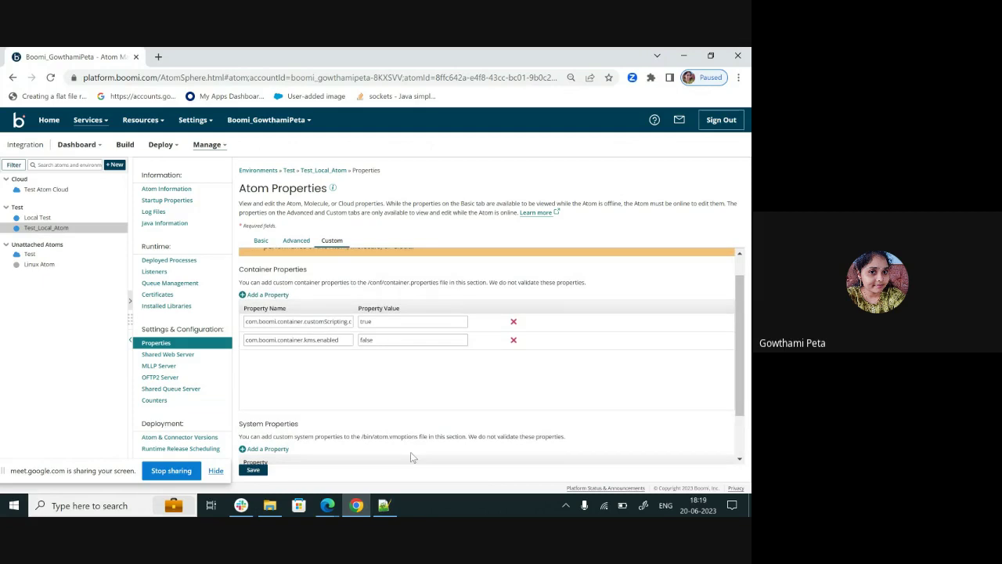
pyautogui.scroll(-1, 423, 421)
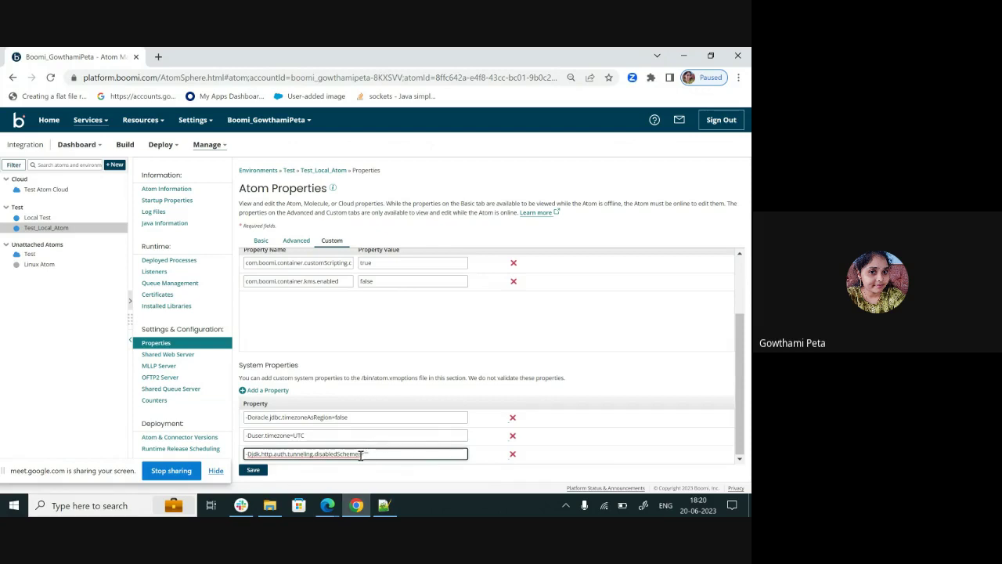
pyautogui.doubleClick(304, 454)
pyautogui.write('pro')
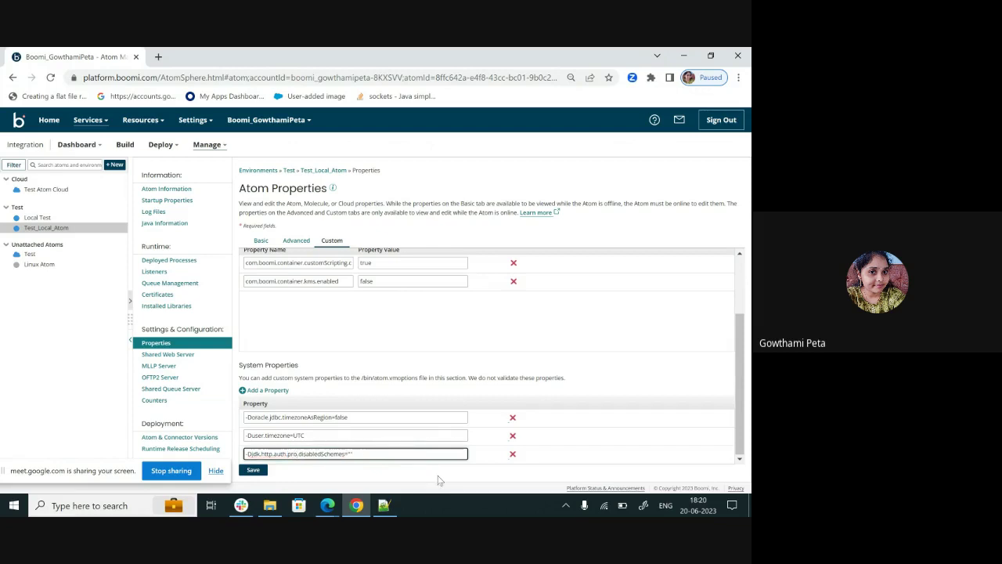
pyautogui.write('xying')
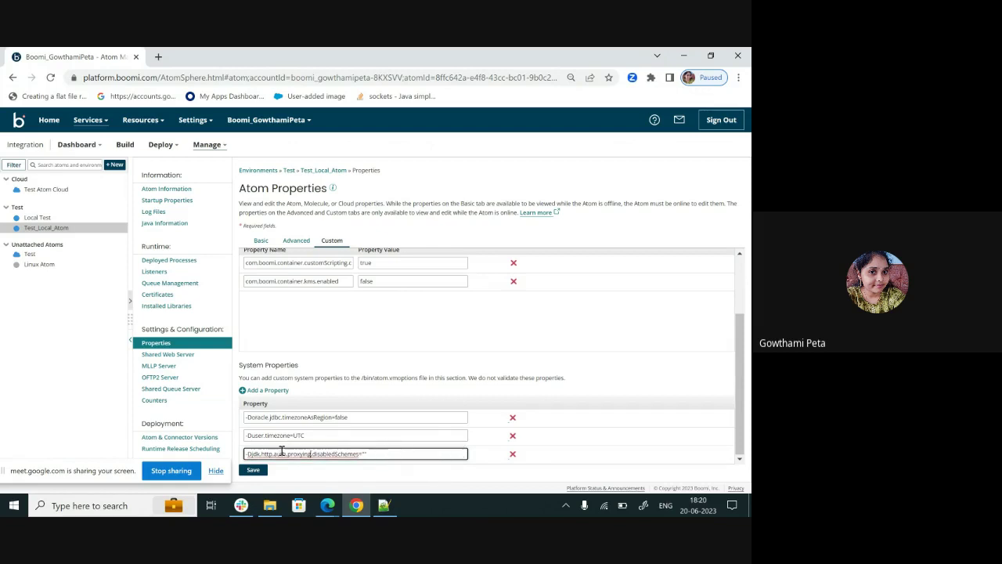
pyautogui.click(312, 454)
# - Switch from the Atom properties to the Google Meet presenting window via the Edge taskbar preview
pyautogui.moveTo(327, 505)
pyautogui.click(261, 430)
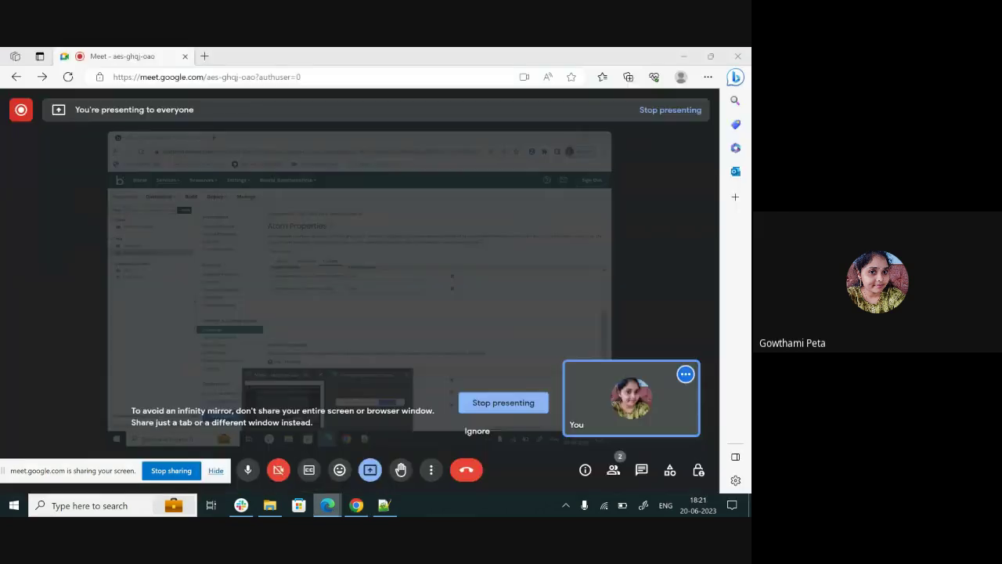